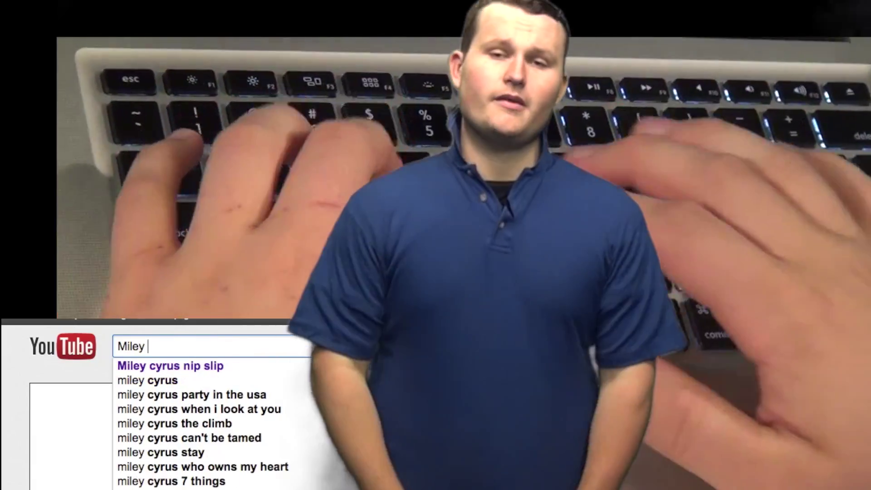
type("Cyrus ")
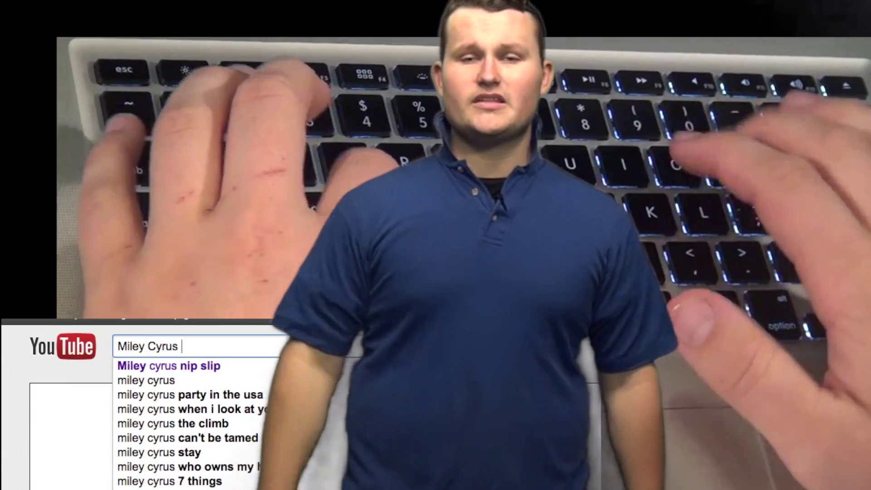
type("Nip S")
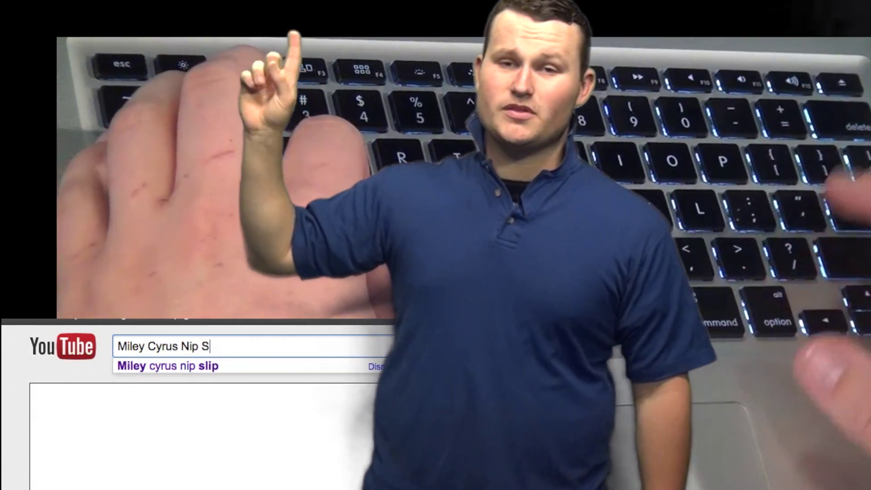